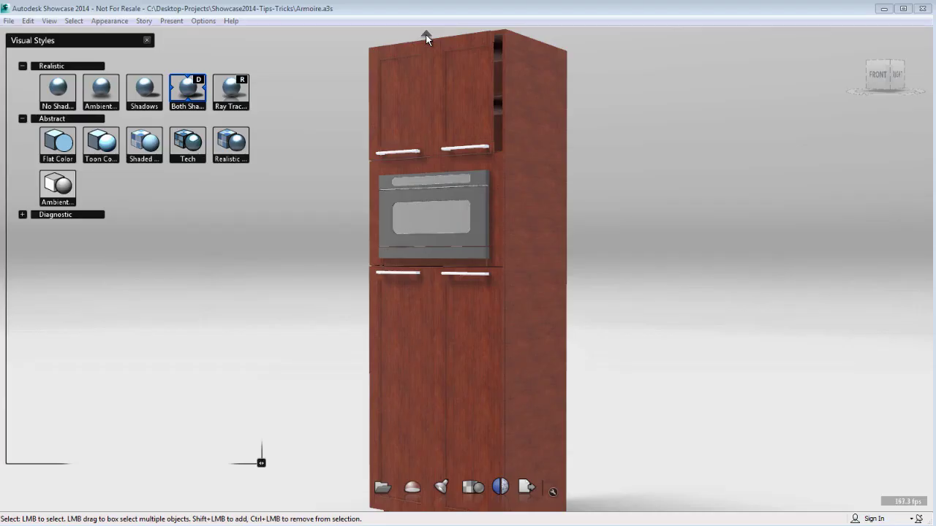
- Select the left vertical stile of the armoire's upper right door and show its transform handles
mouse_move(465, 345)
right_down()
mouse_move(798, 321)
mouse_move(672, 333)
right_up()
alt+drag(672, 334, 468, 334)
mouse_move(453, 206)
middle_down()
mouse_move(452, 325)
mouse_move(490, 322)
mouse_move(492, 202)
middle_up()
scroll(461, 317, up, 3)
scroll(462, 318, up, 3)
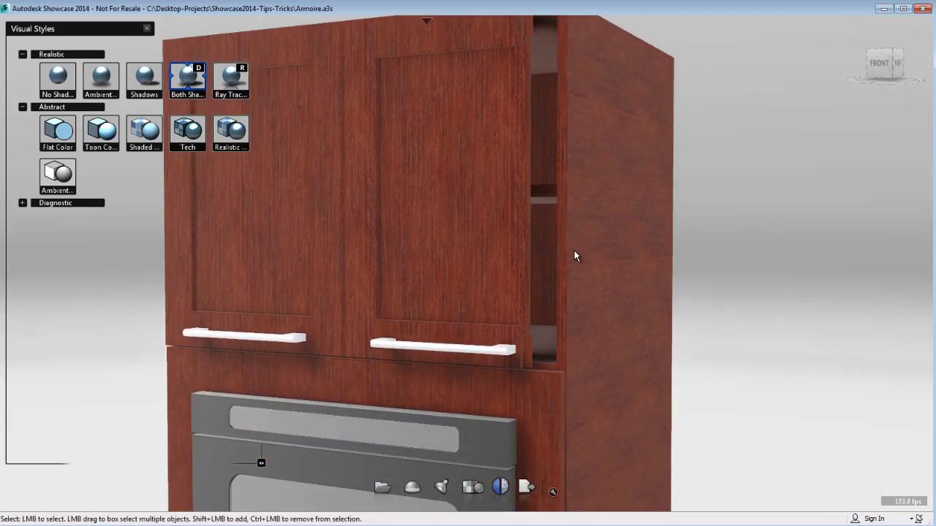
click(348, 244)
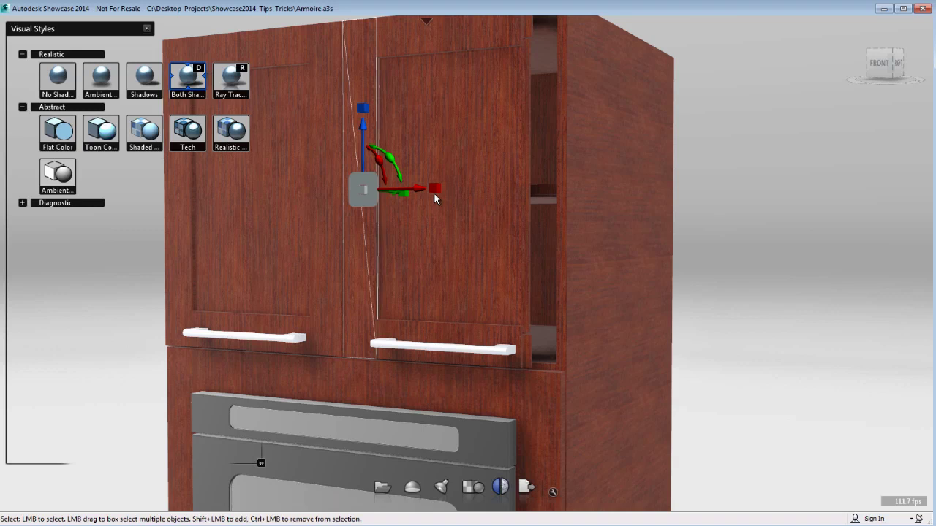
key(h)
key(h)
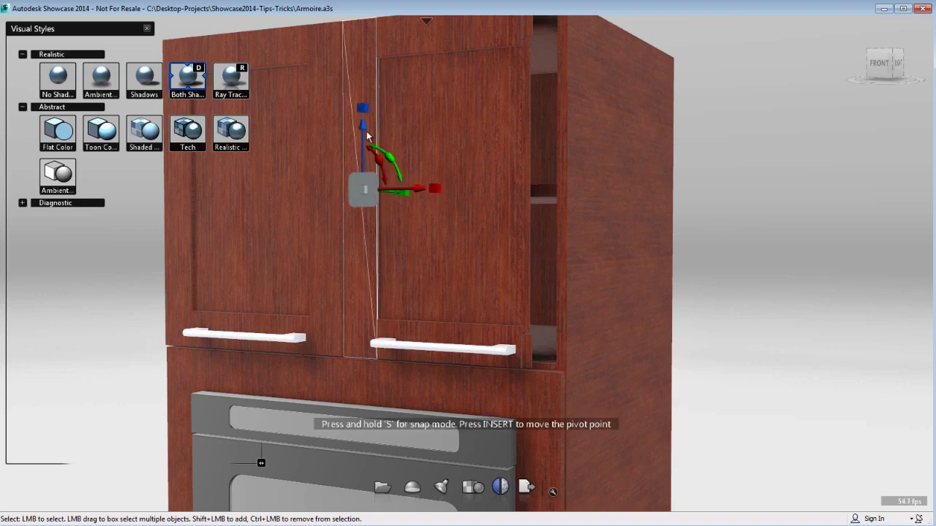
- Duplicate the selected stile and slide the copy along the red axis into the open gap of the upper right door
click(426, 23)
click(29, 20)
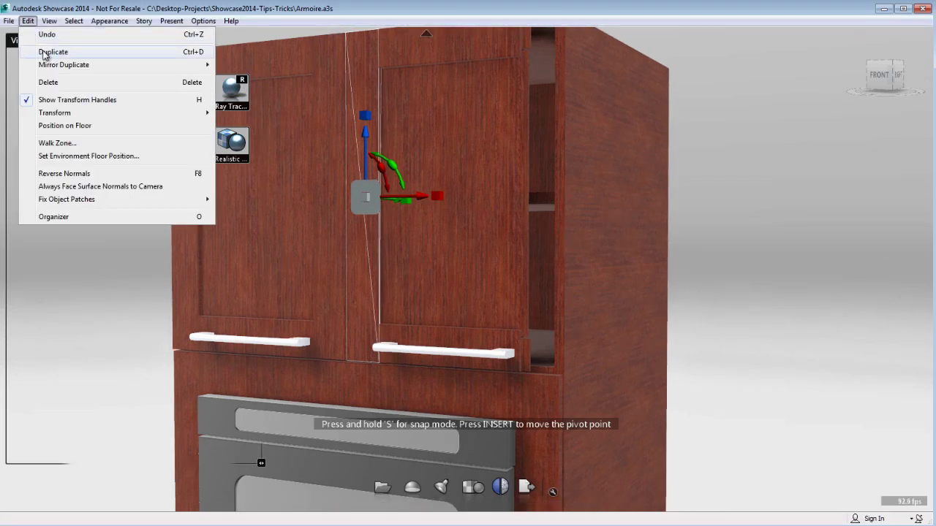
click(44, 54)
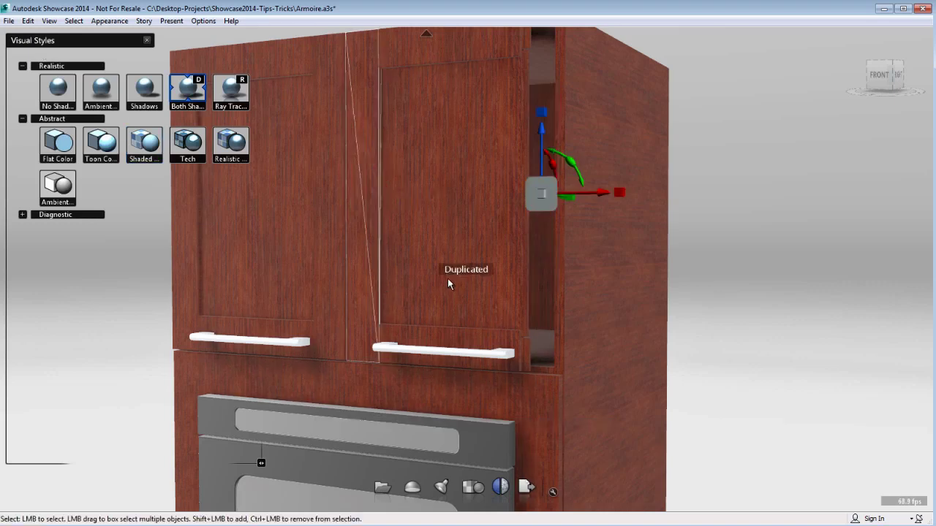
drag(600, 191, 918, 193)
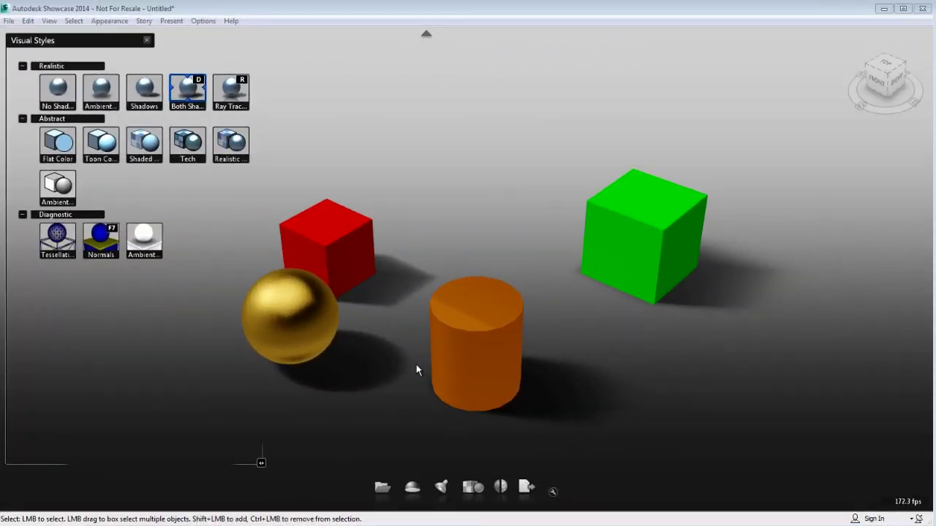
- Preview the scene of primitives in the Tessellation visual style and return to Both Shadows and Ambient Shadows
alt+drag(416, 364, 395, 319)
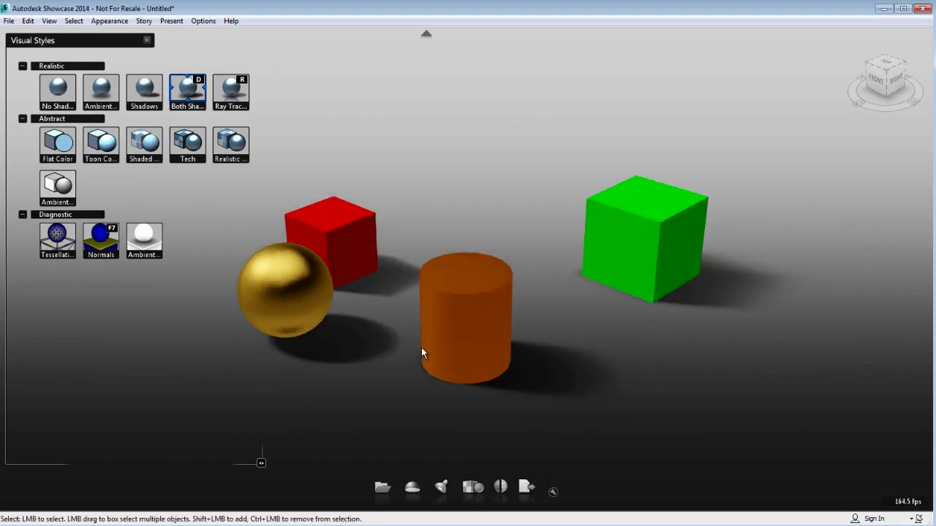
click(57, 239)
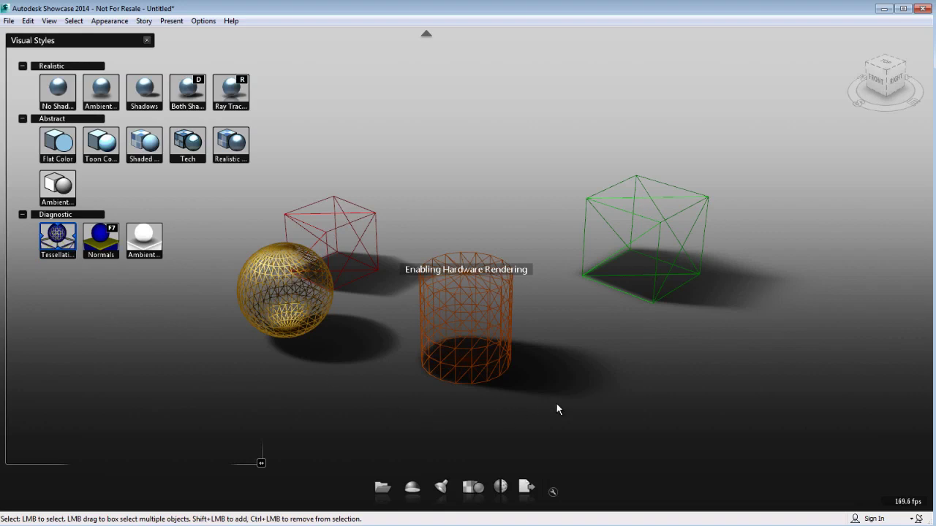
click(198, 94)
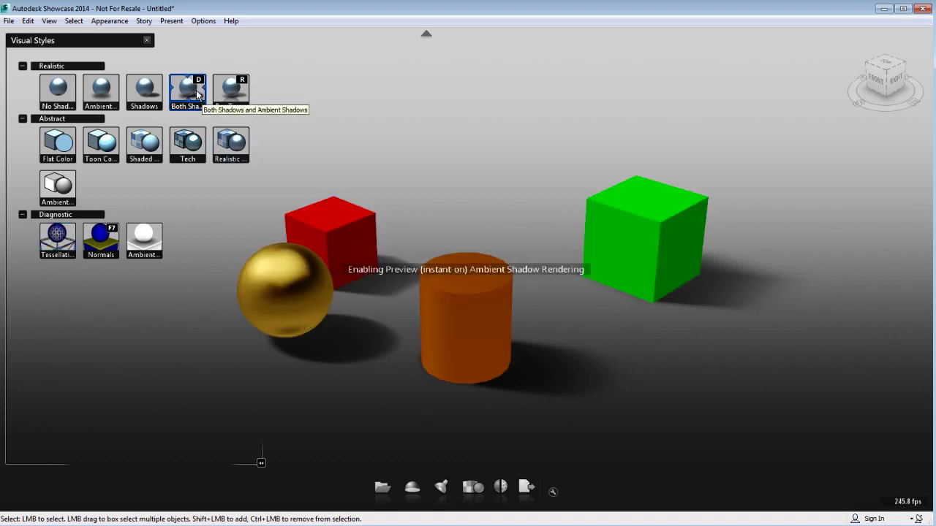
- Select the green cube and set the selection style to Blue Wireframe in the user settings
click(10, 21)
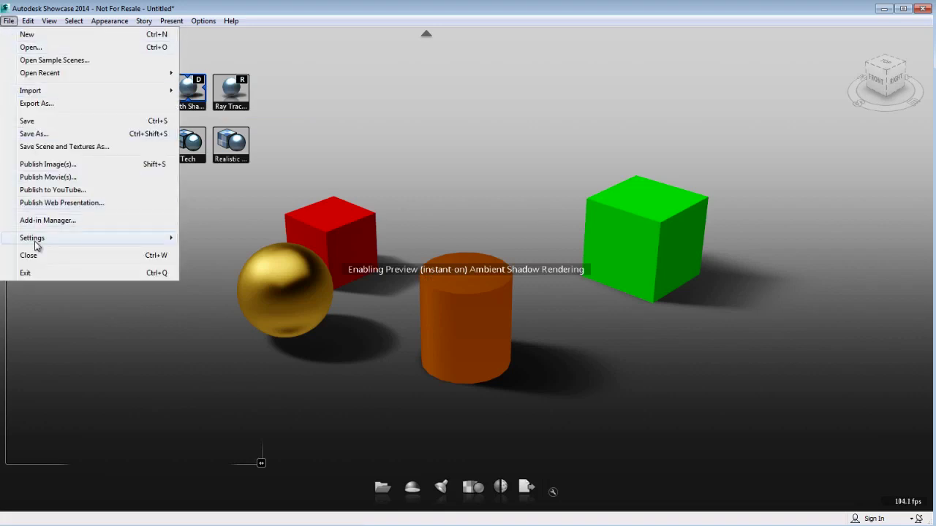
mouse_move(36, 242)
click(231, 319)
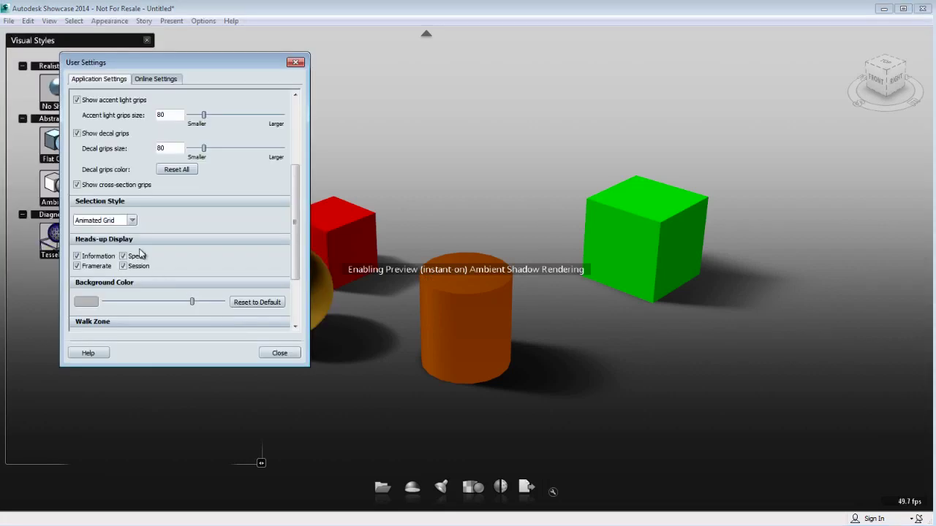
click(616, 233)
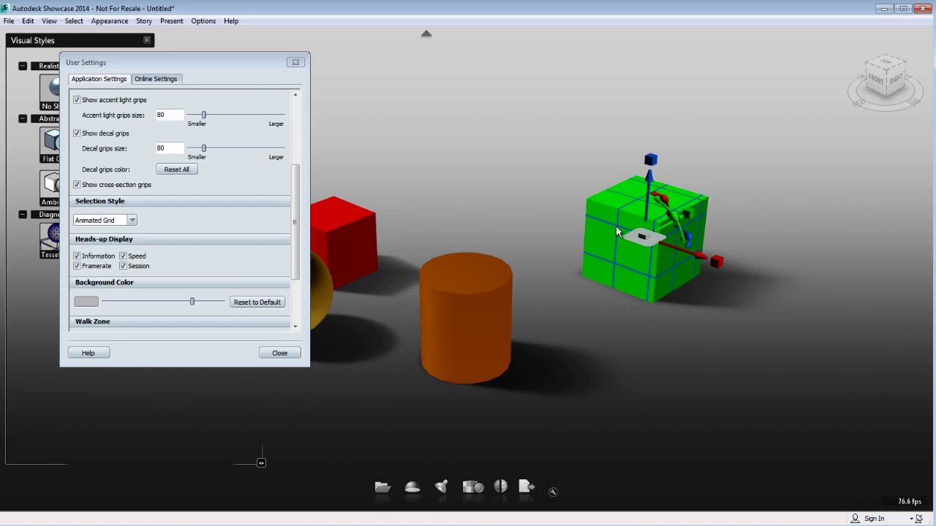
click(132, 221)
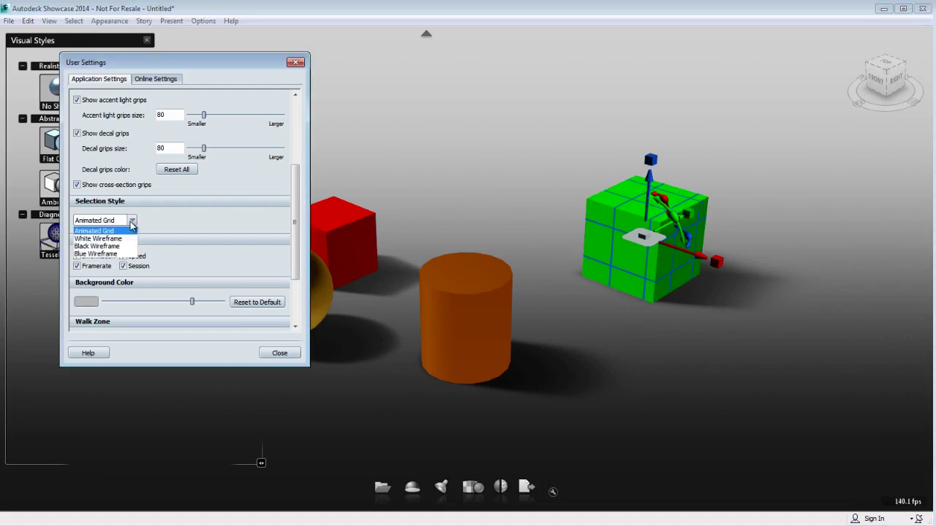
click(123, 254)
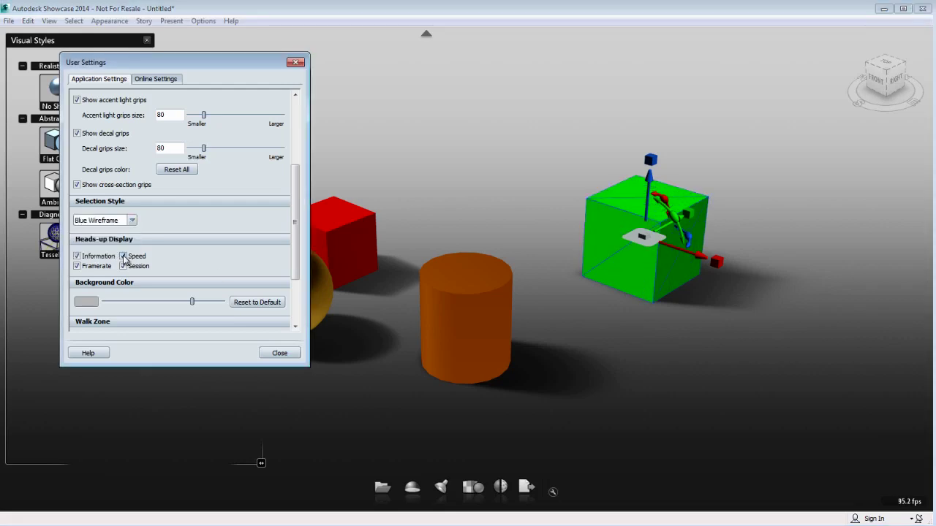
click(279, 353)
- Try rotating the green cube about its central pivot with the green rotation handle, and undo the rotation
middle_drag(595, 273, 499, 307)
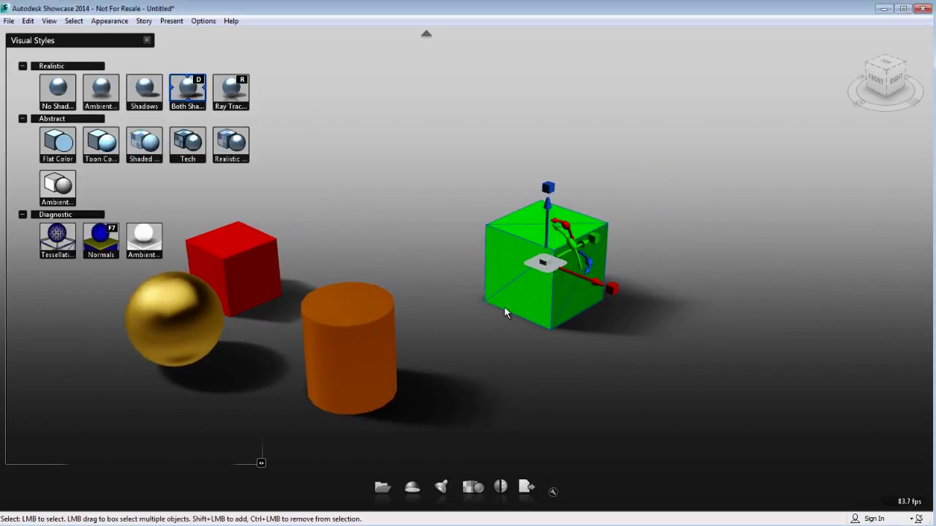
scroll(508, 308, up, 5)
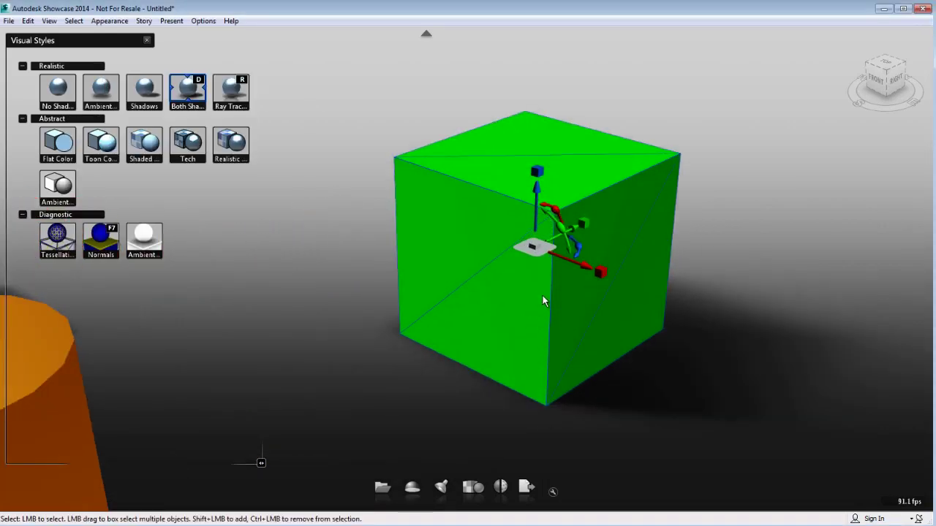
drag(561, 231, 550, 250)
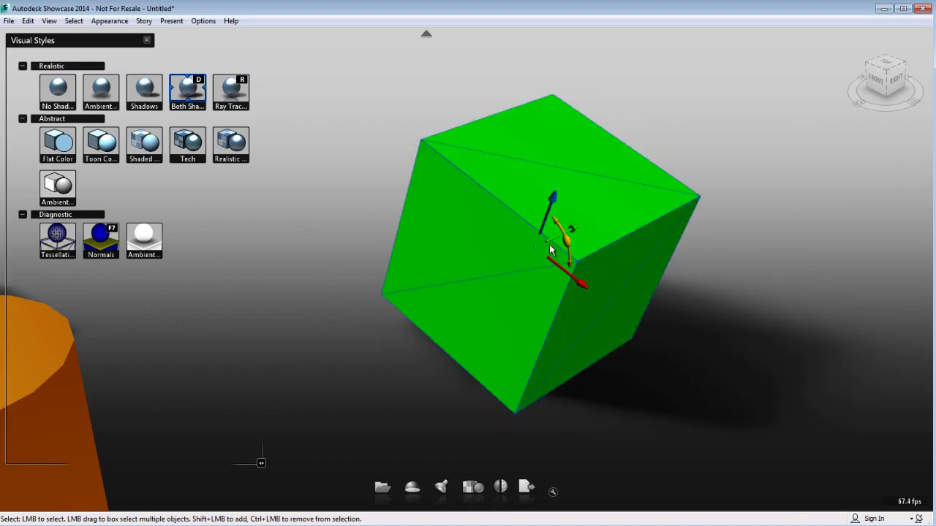
key(ctrl+z)
- Enter pivot editing for the green cube and drop its pivot to the bottom of the object
key(Insert)
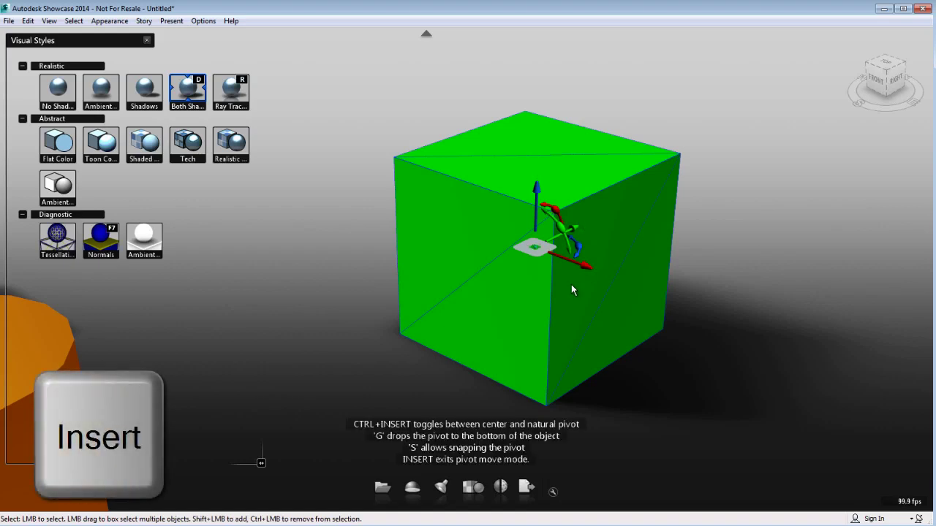
key(g)
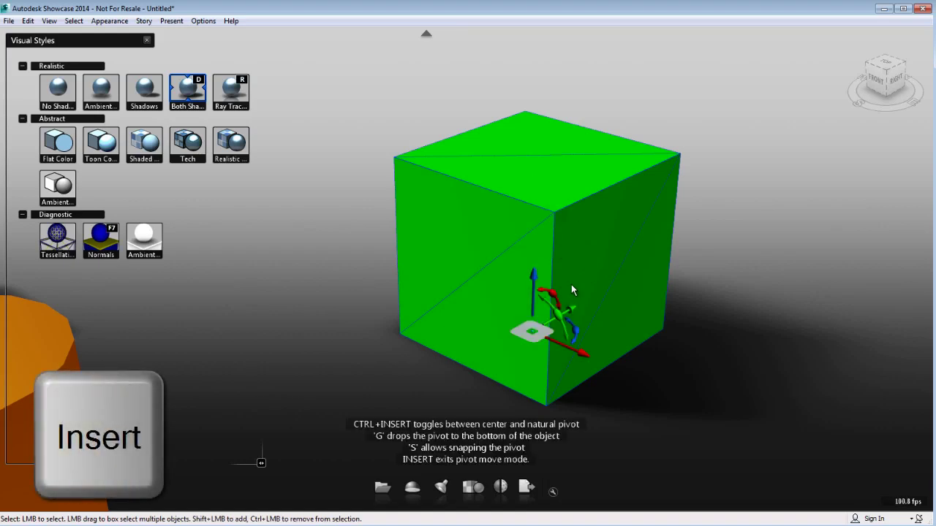
drag(512, 283, 476, 310)
key(g)
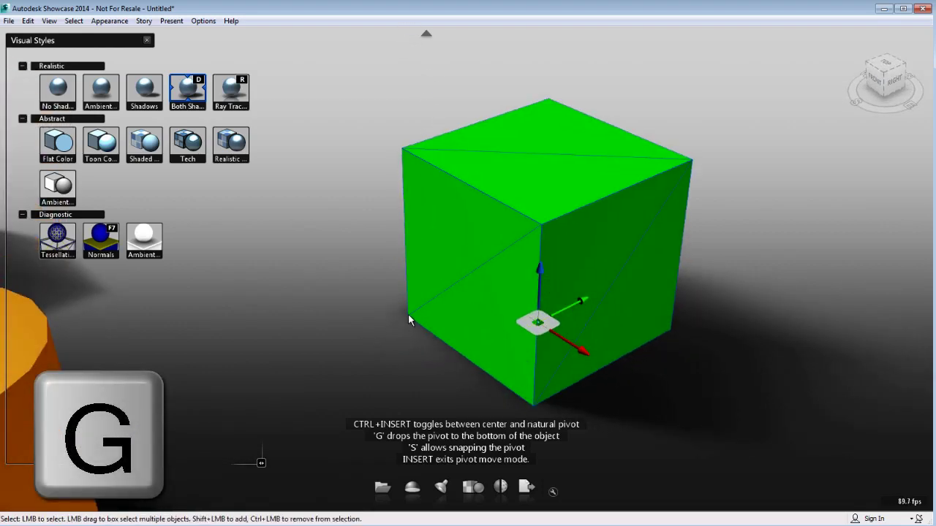
- Snap the green cube's pivot to the upper left corner of its front face
key(s)
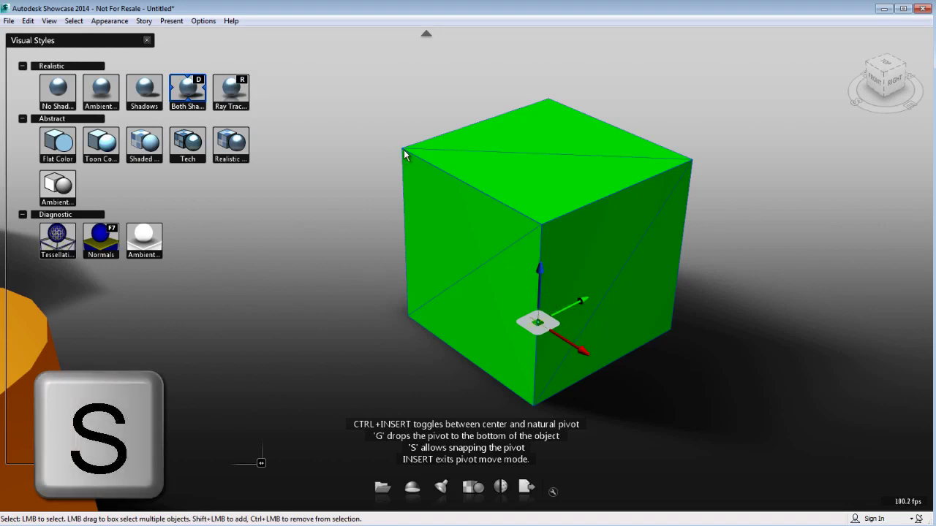
click(404, 150)
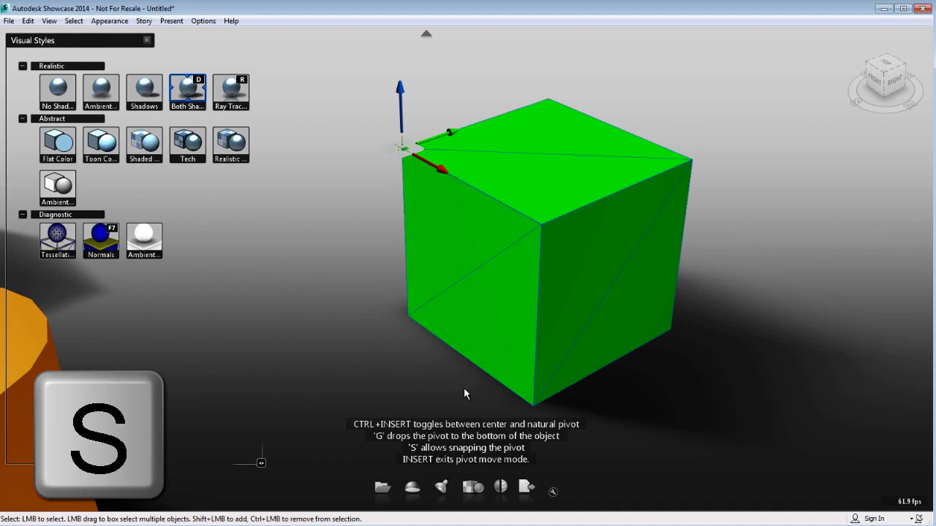
key(Insert)
- Snap the green cube's pivot to the lower left corner of its front face and leave pivot editing
drag(480, 302, 625, 359)
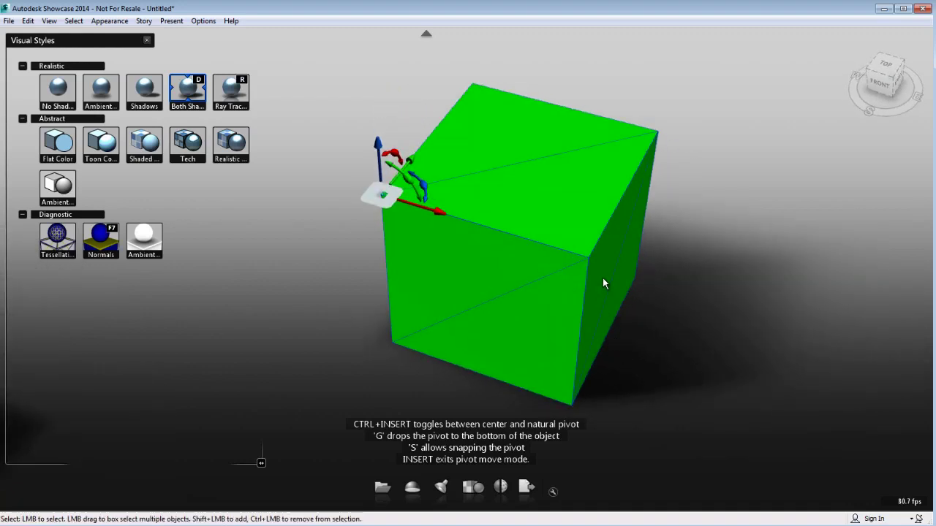
key(ctrl+Insert)
click(391, 342)
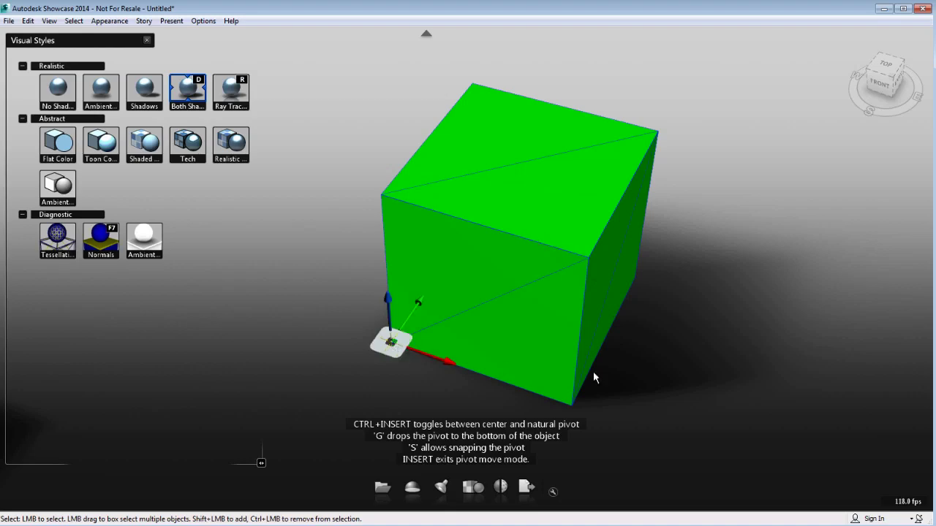
alt+drag(510, 332, 410, 213)
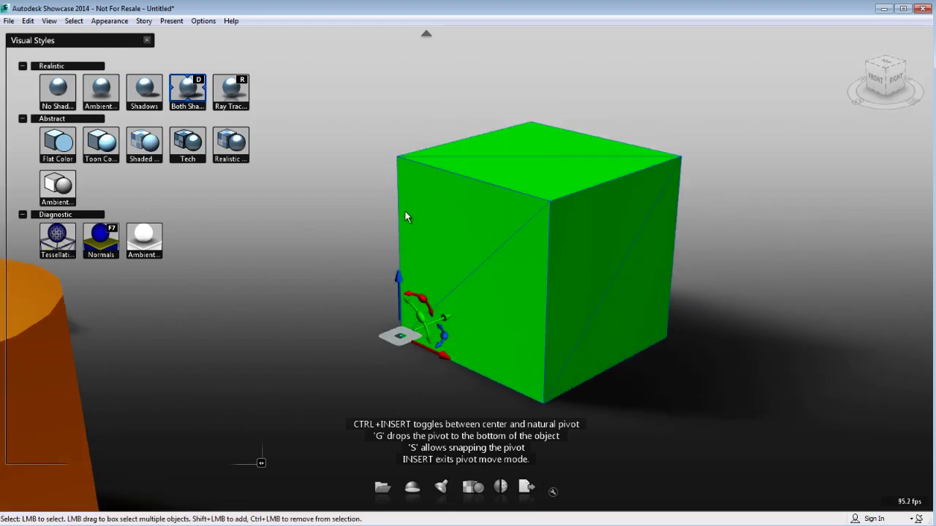
key(Insert)
- Try rotating the green cube about its corner pivot, and undo the rotation
drag(422, 318, 457, 313)
key(ctrl+z)
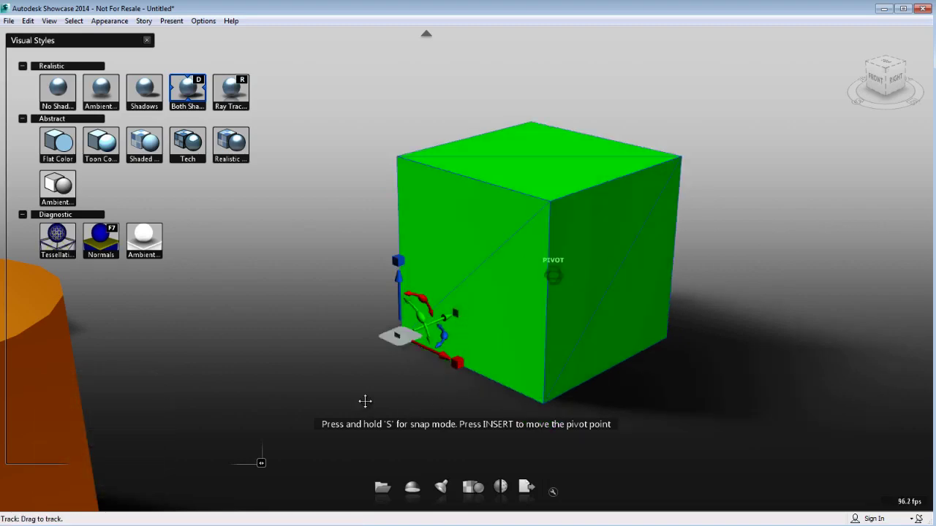
- Snap the green cube by its pivot to the top front-right corner of the red cube
middle_drag(362, 399, 639, 431)
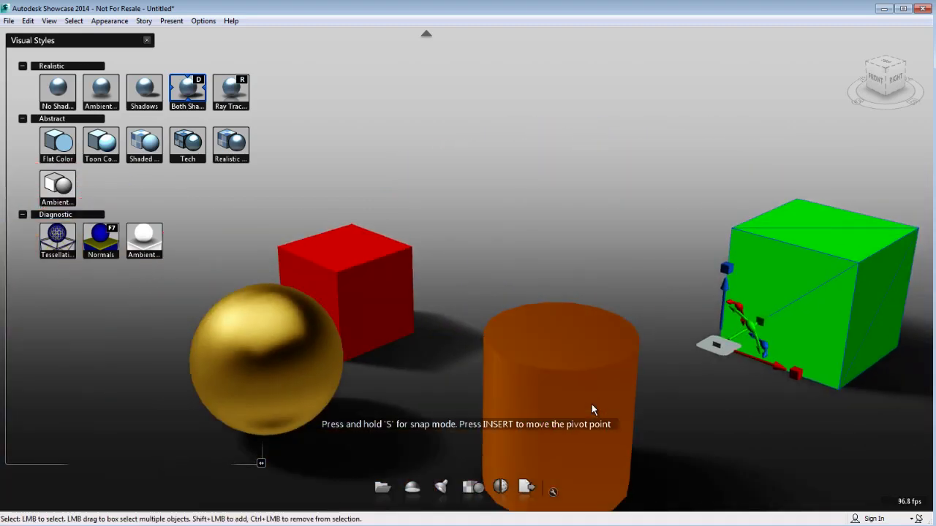
key(s)
click(337, 271)
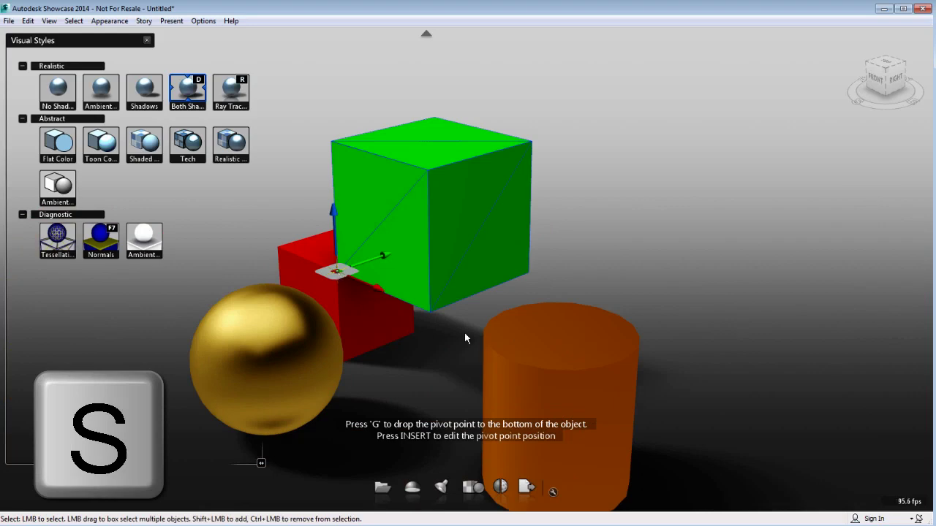
- Snap the green cube to the red cube's top face centre and top front-left corner, and back to the front-right corner
alt+drag(373, 306, 476, 431)
alt+middle_drag(477, 430, 648, 95)
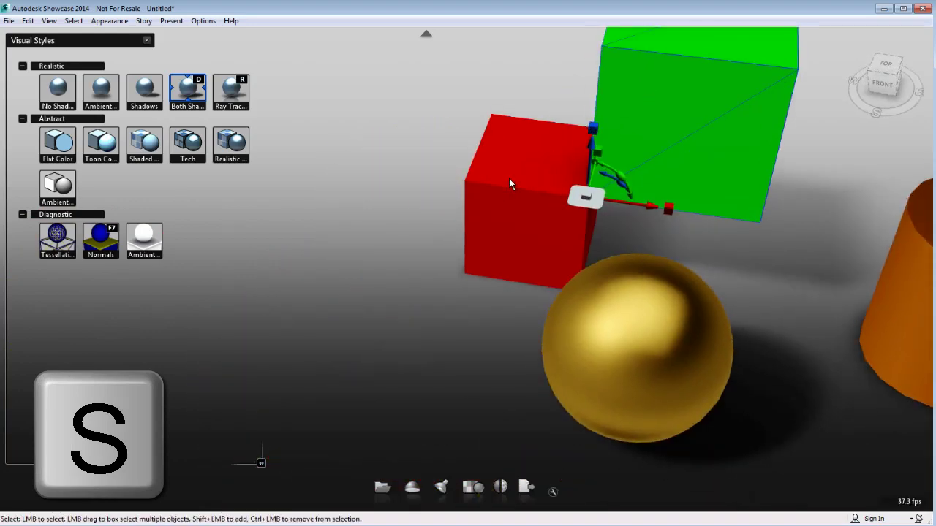
click(531, 157)
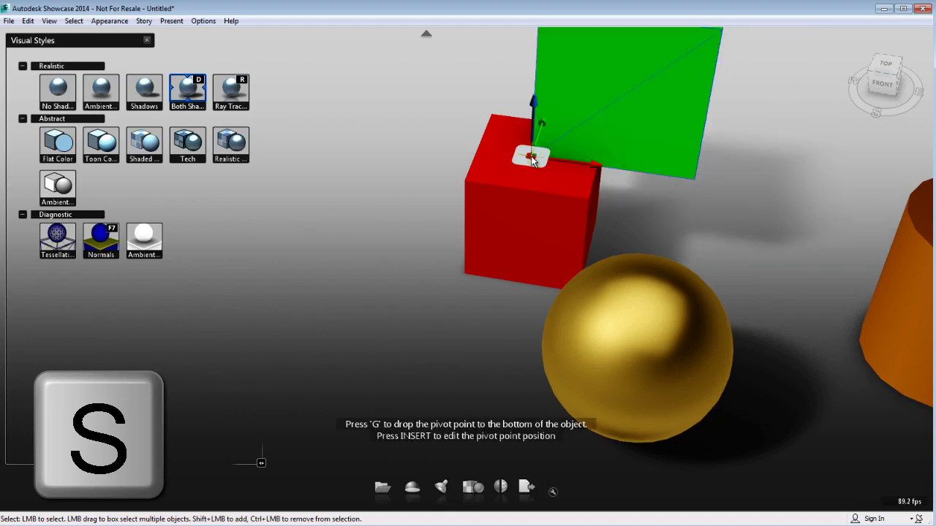
click(466, 180)
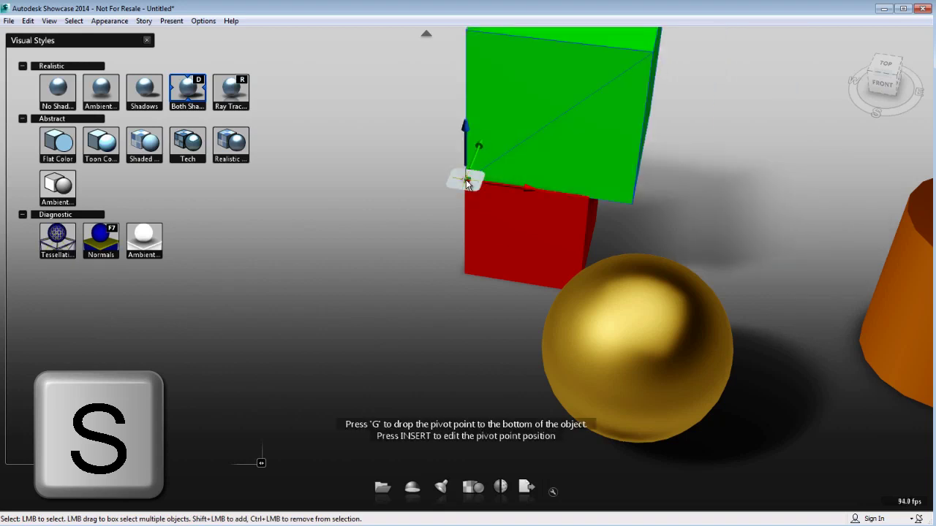
click(587, 196)
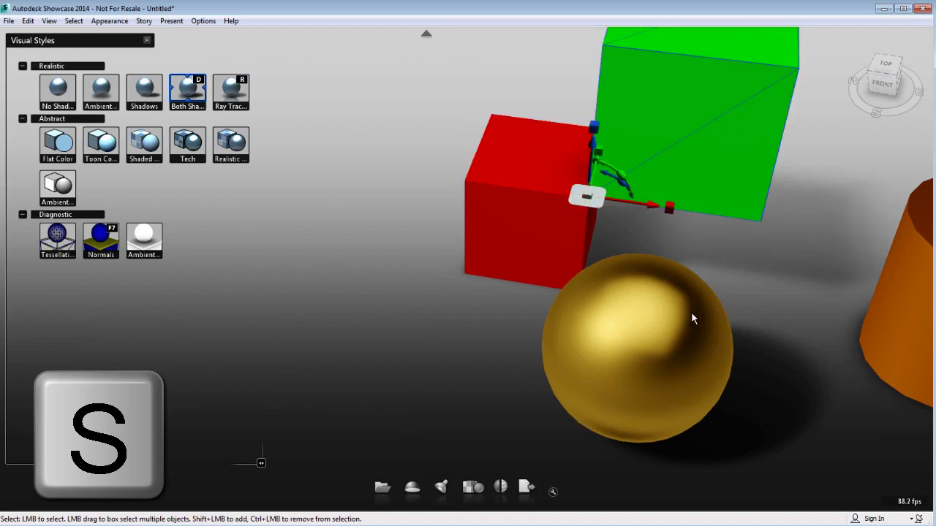
- Snap the green cube by its pivot onto the surface of the gold sphere
key(s)
click(659, 296)
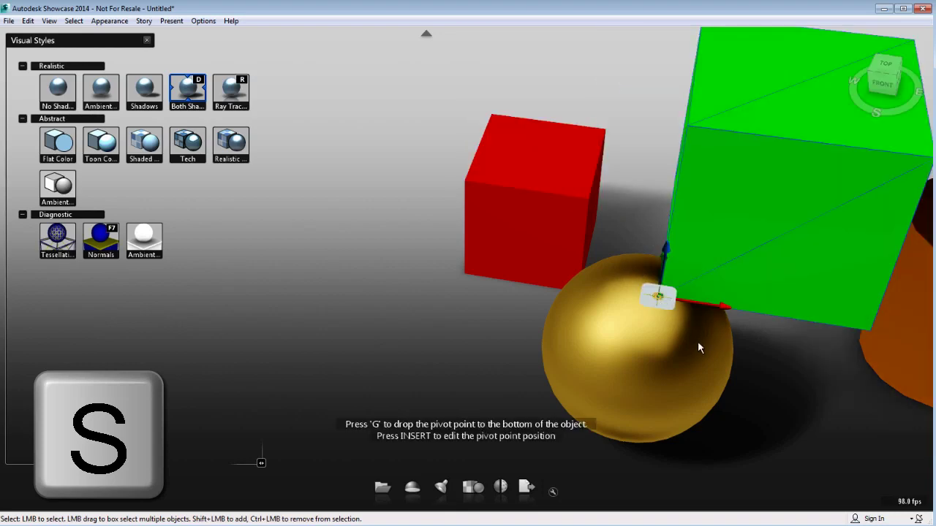
- Snap the green cube by its pivot to the orange cylinder's top rim, and move it on to the bottom edge
alt+drag(686, 309, 493, 253)
alt+middle_drag(411, 130, 373, 333)
key(s)
click(657, 263)
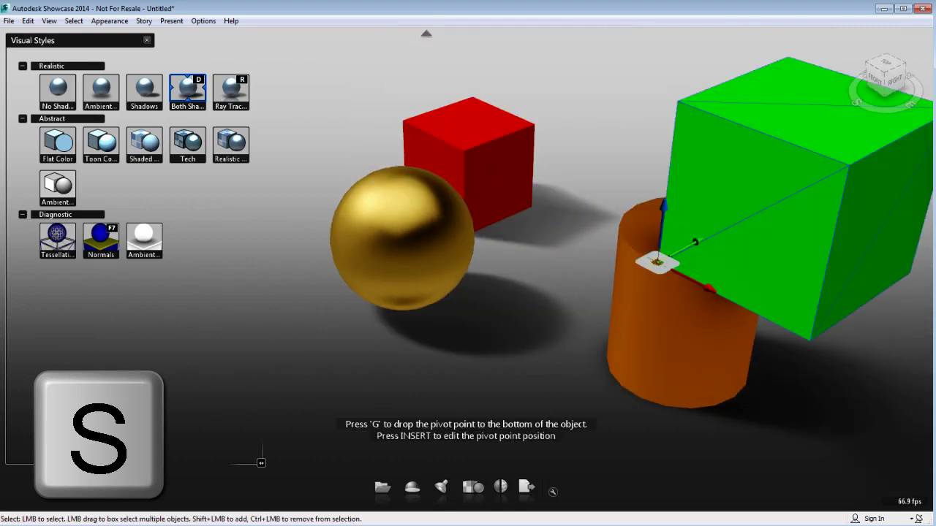
click(691, 408)
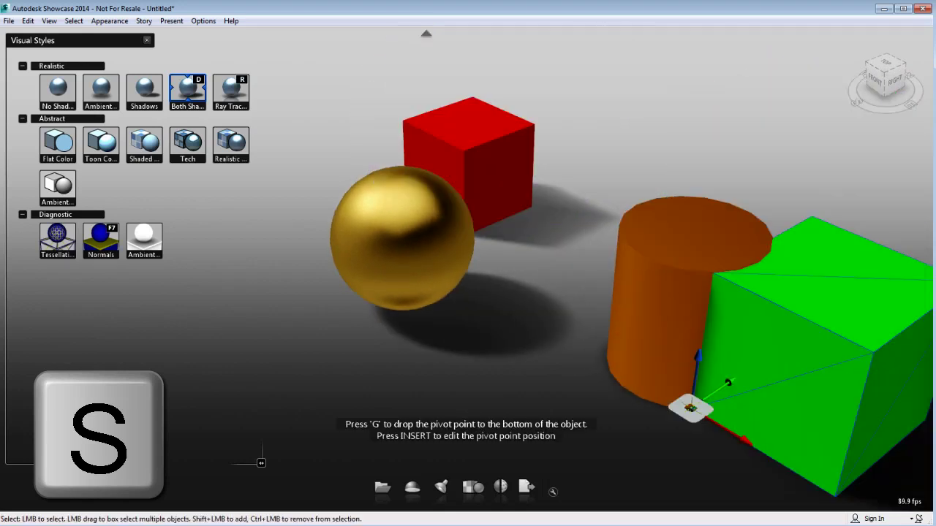
- Drop the orange cylinder's pivot to its bottom, and snap the green cube by its pivot onto the cylinder's top face
click(770, 253)
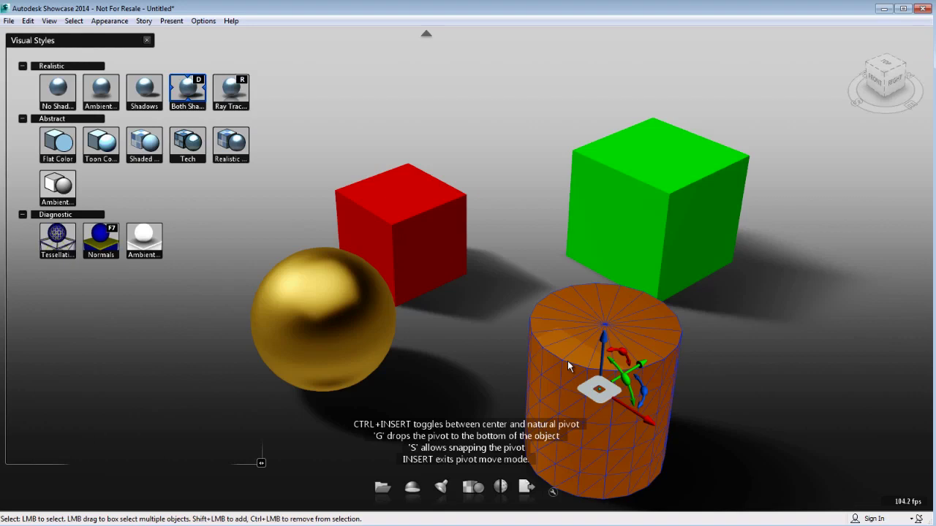
key(g)
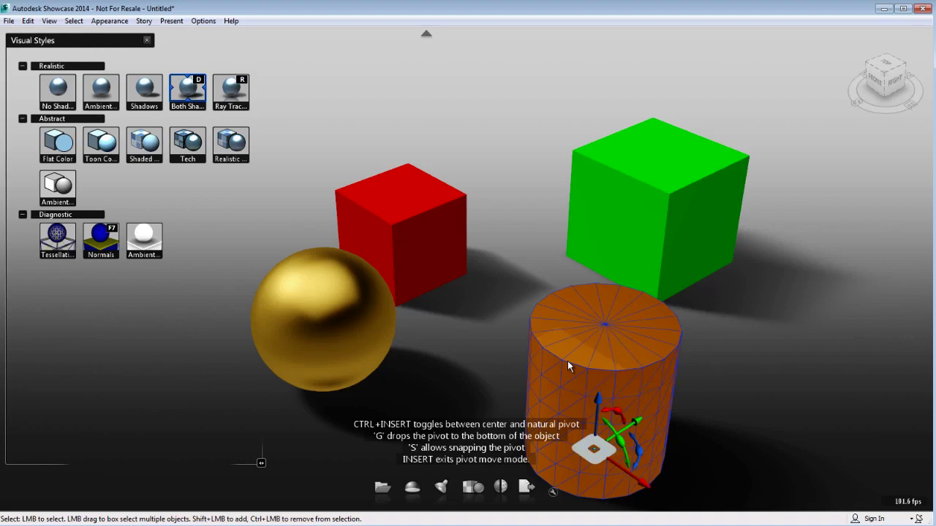
key(Insert)
click(404, 194)
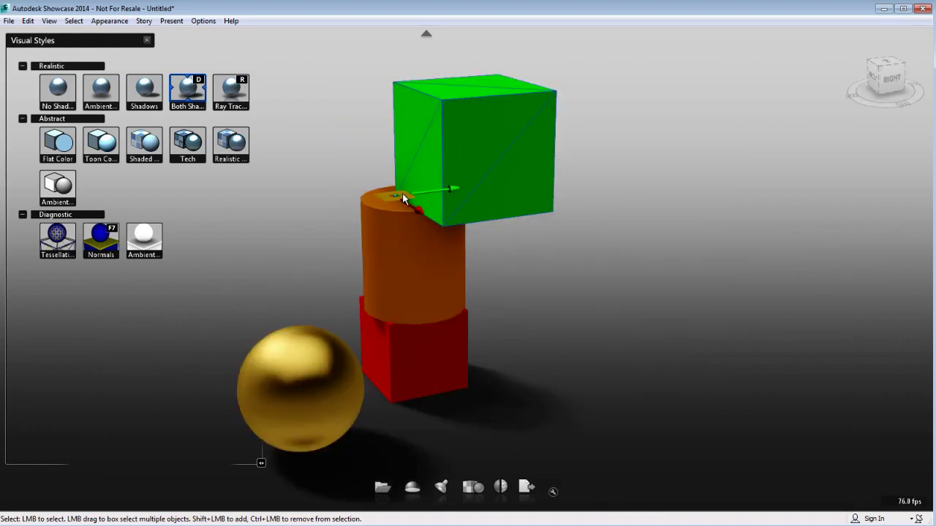
drag(402, 192, 389, 218)
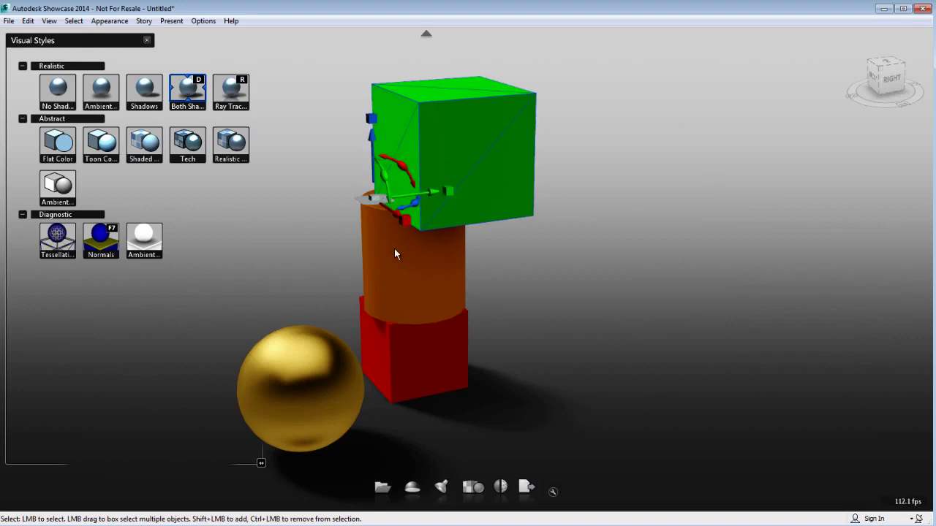
- Drop the gold sphere's pivot to its bottom and snap the sphere onto the green cube's top face
click(447, 370)
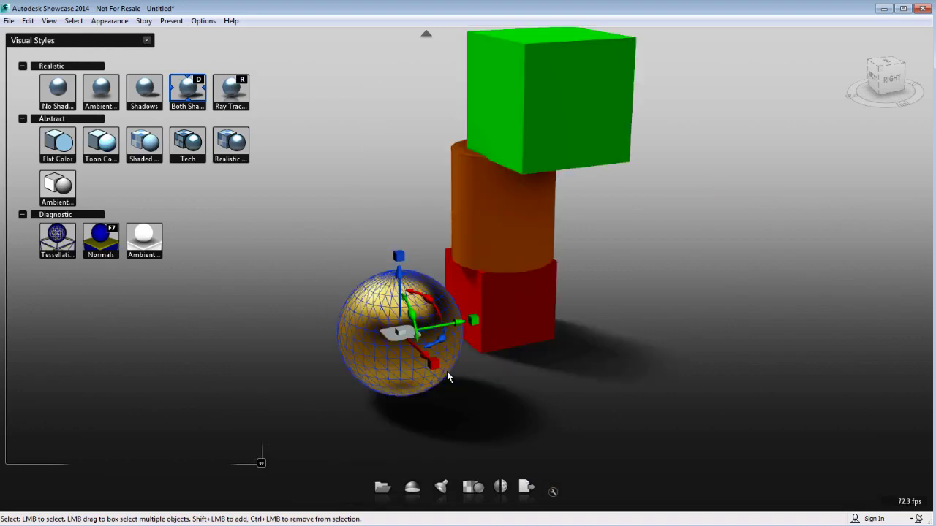
key(Insert)
key(g)
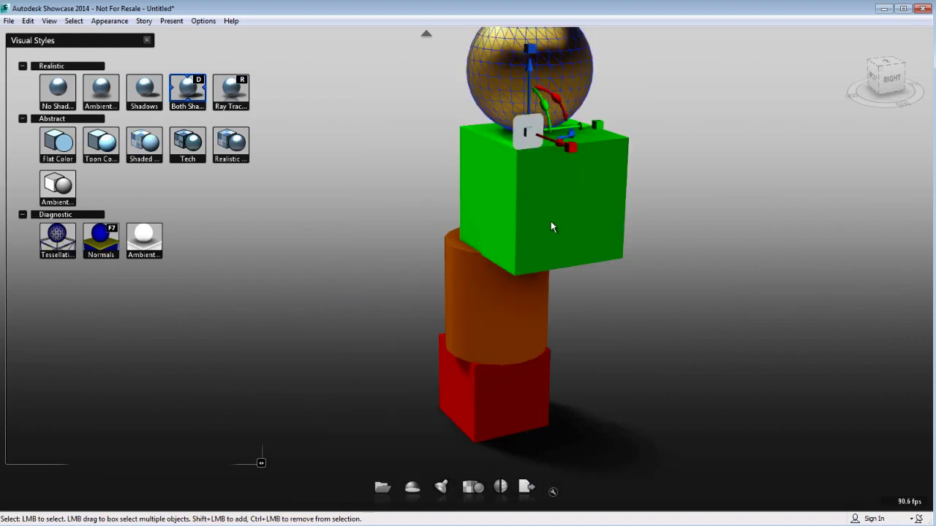
middle_drag(550, 221, 493, 247)
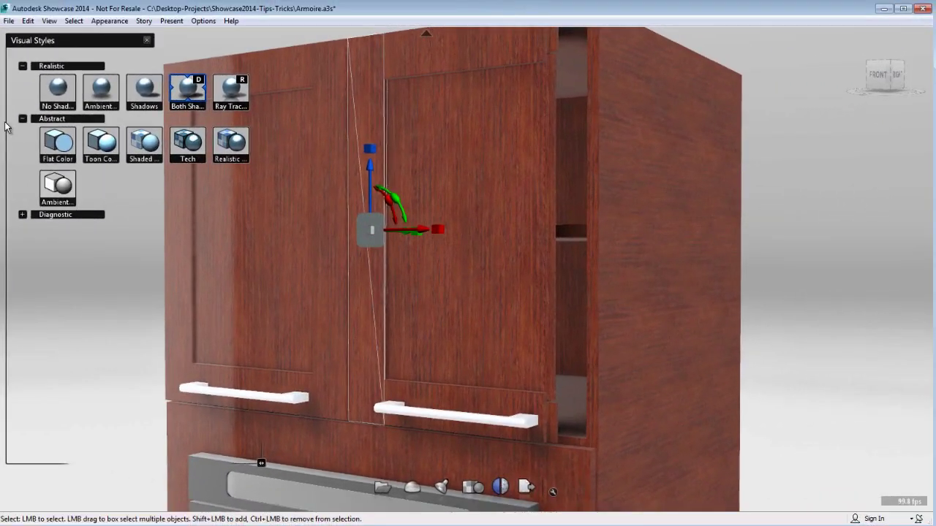
- In the armoire scene, duplicate the vertical wood strip between the upper doors and move the copy to the cabinet's right edge
click(27, 20)
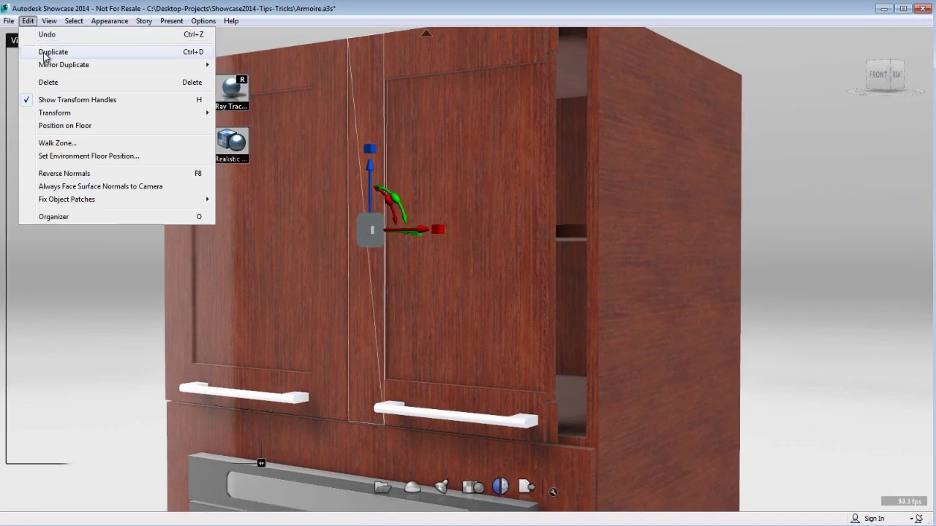
click(42, 109)
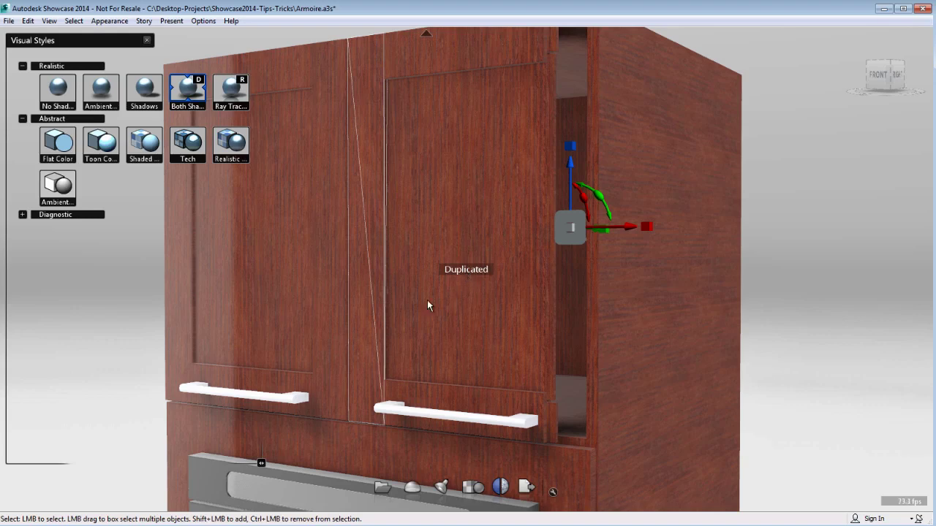
click(285, 36)
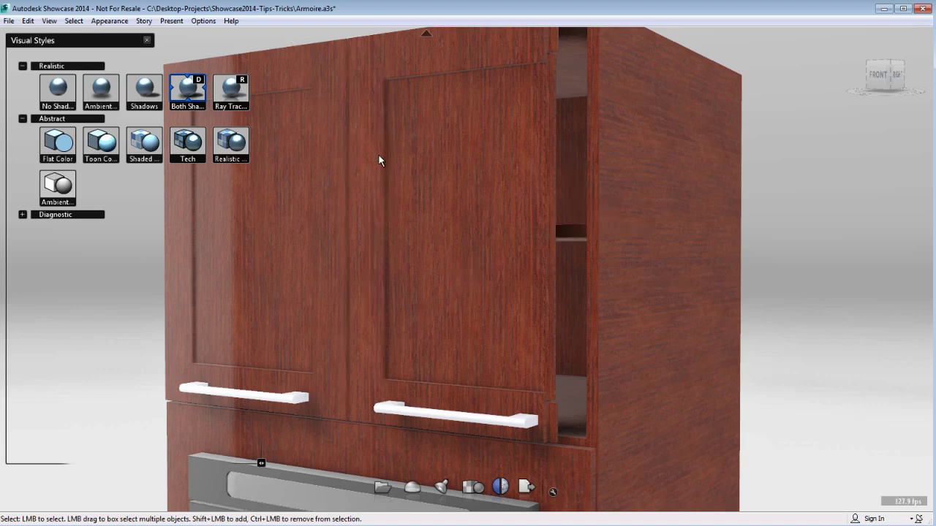
click(379, 161)
drag(412, 234, 678, 248)
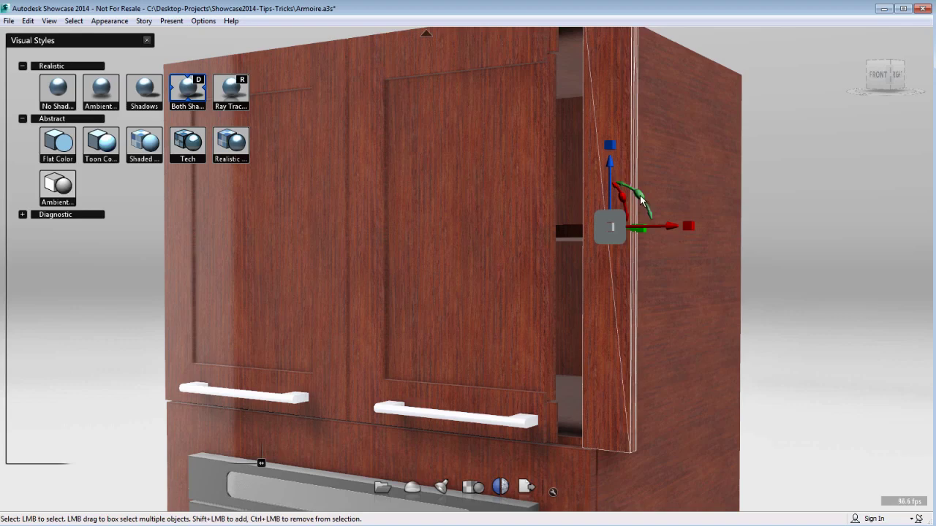
- Undo the strip's freehand rotation, rotate it by an exact angle about the same axis, and shift it slightly towards the right door
drag(640, 198, 487, 140)
key(ctrl+z)
double_click(642, 196)
text(-90)
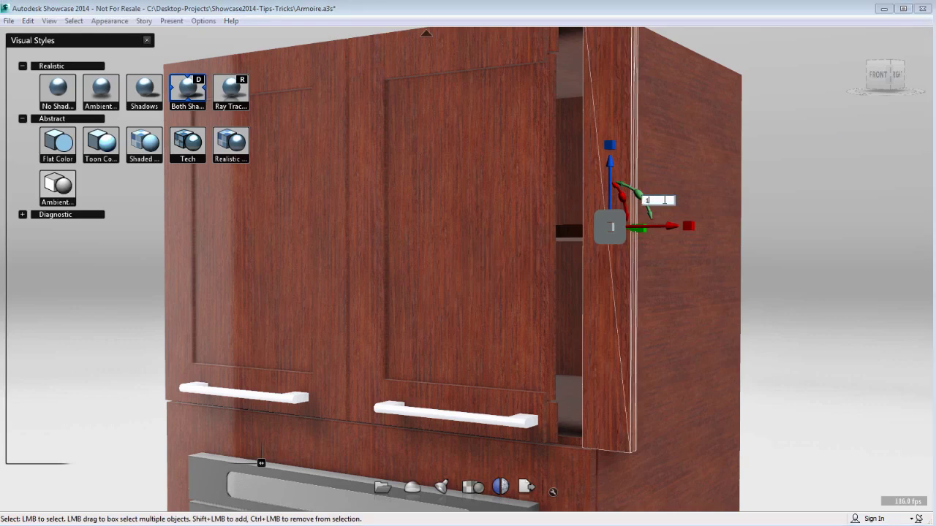
key(Return)
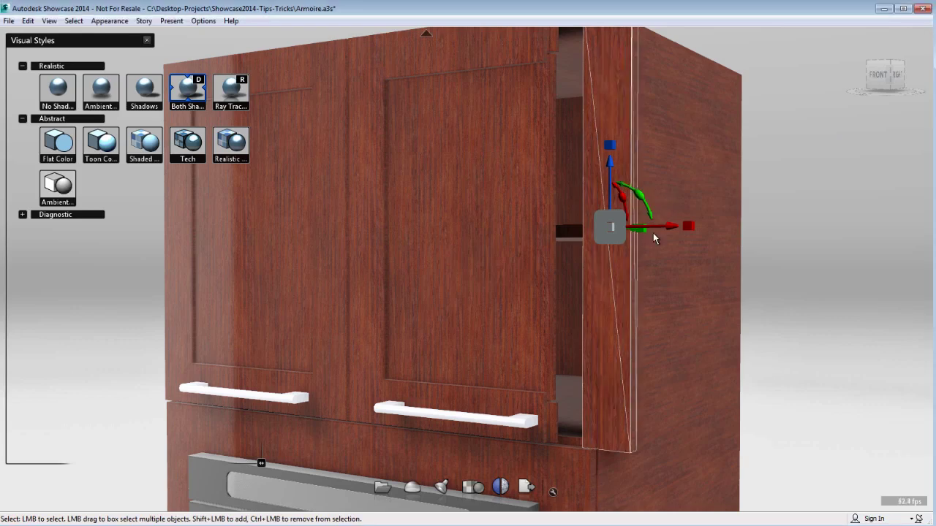
mouse_move(671, 227)
mouse_down()
mouse_move(634, 229)
mouse_move(659, 227)
mouse_up()
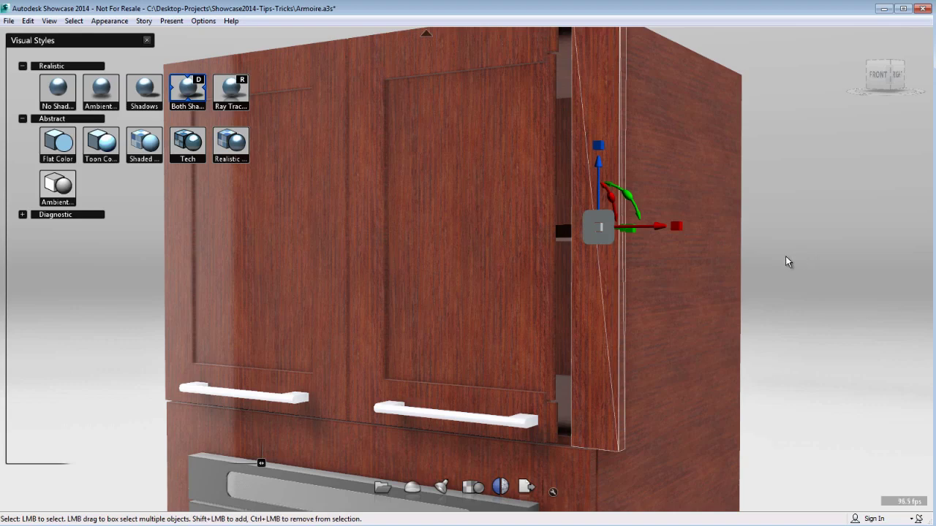
- Drop the copied strip's pivot to its bottom and snap the pivot to the strip's lower-left corner
key(Insert)
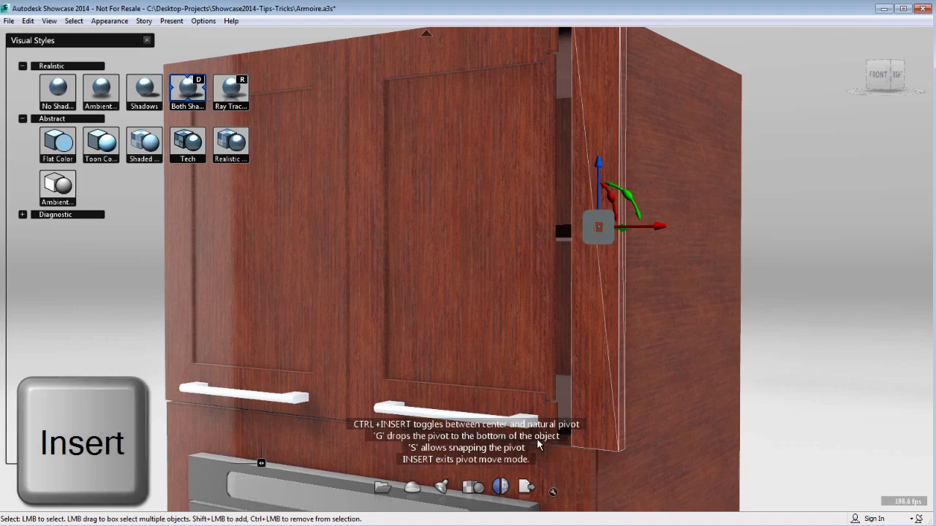
key(g)
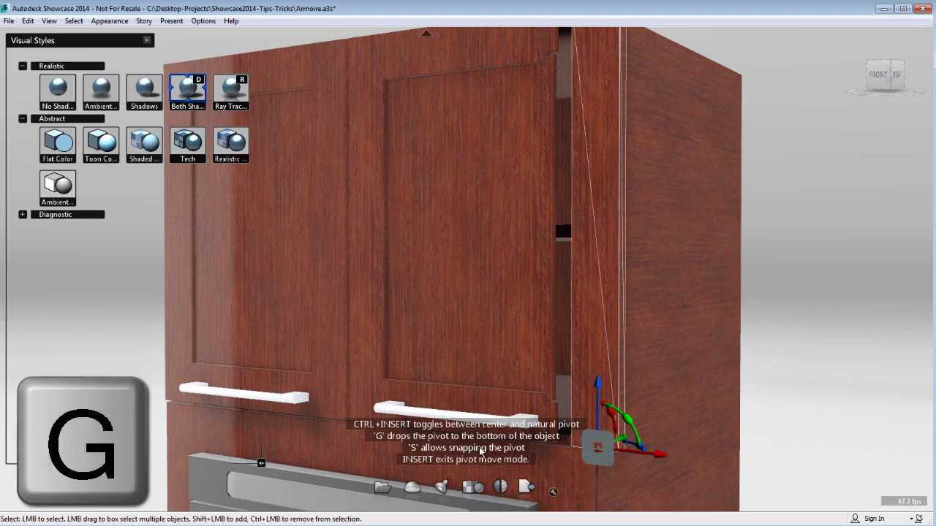
key(s)
click(574, 452)
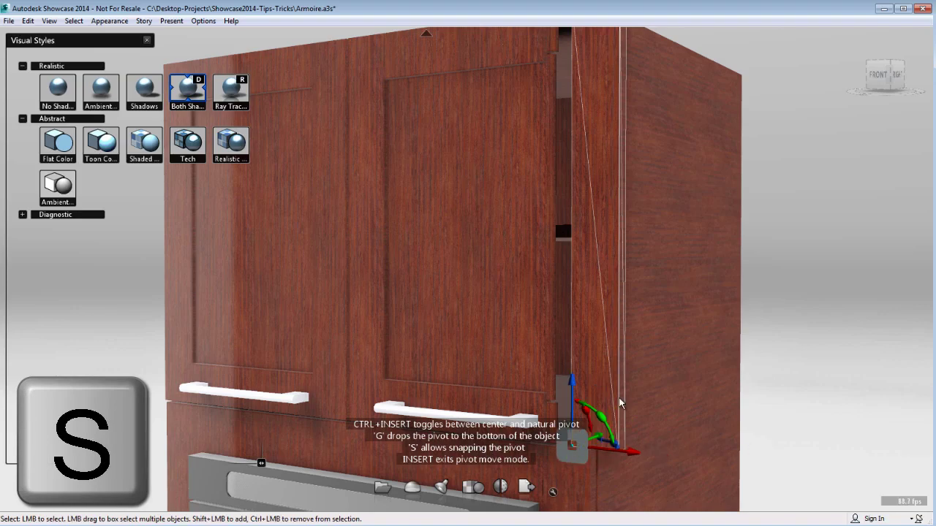
alt+drag(529, 329, 641, 510)
scroll(539, 399, up, 4)
alt+middle_drag(494, 352, 633, 151)
key(Insert)
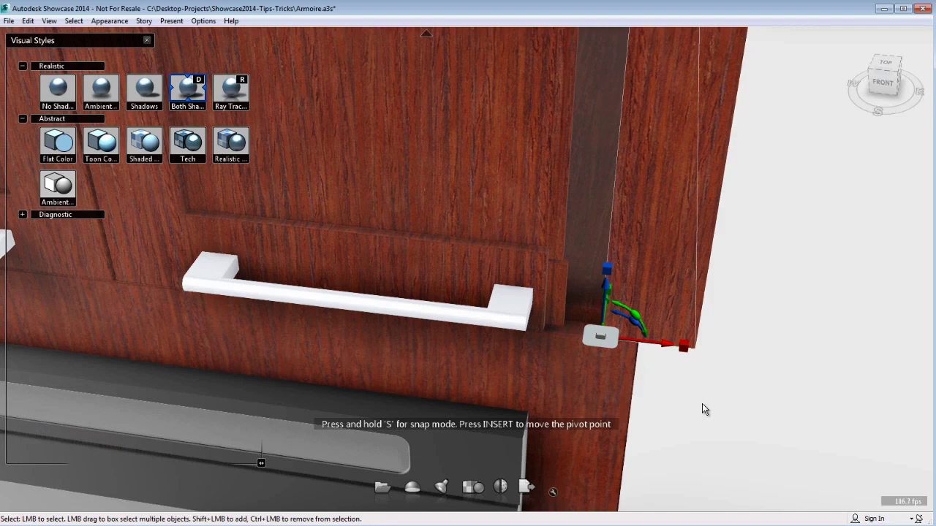
- Snap the strip by its pivot to the right door's lower outer corner, a point above it and the handle's end, and back to the corner
key(Insert)
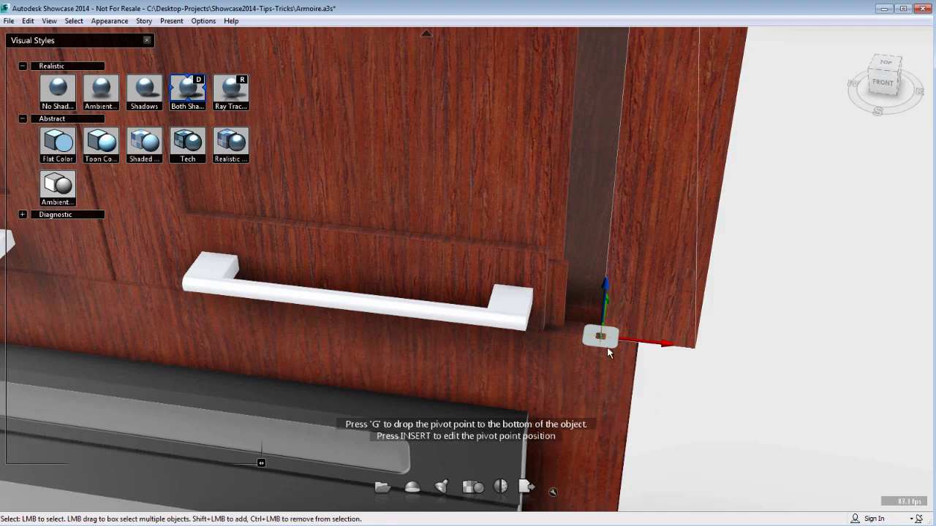
click(545, 329)
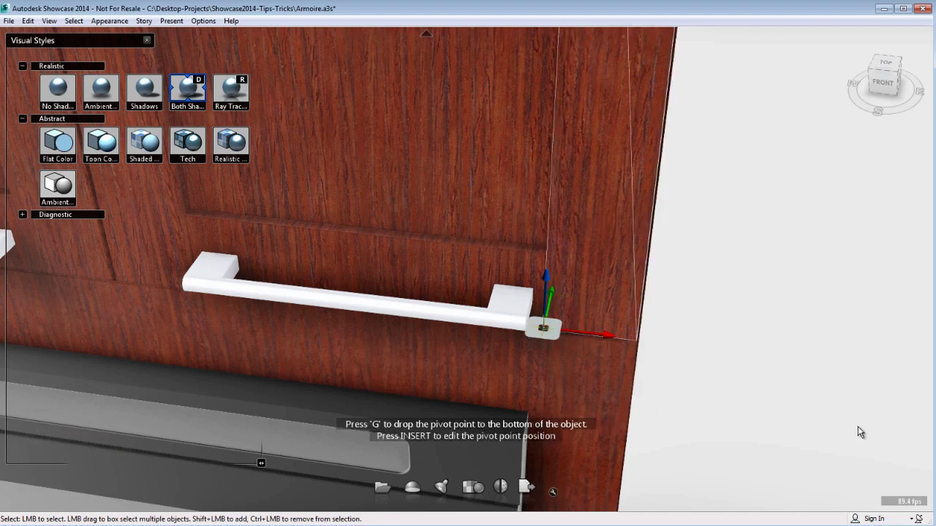
click(545, 252)
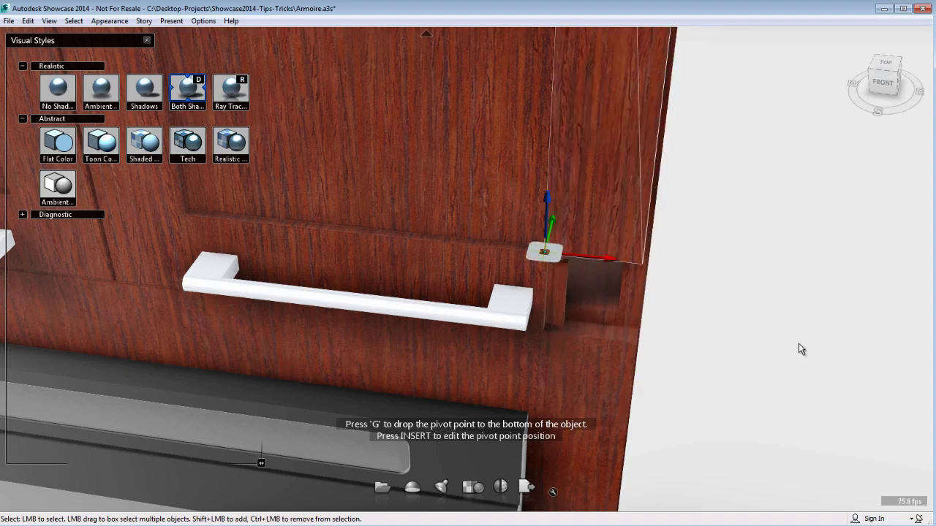
click(527, 323)
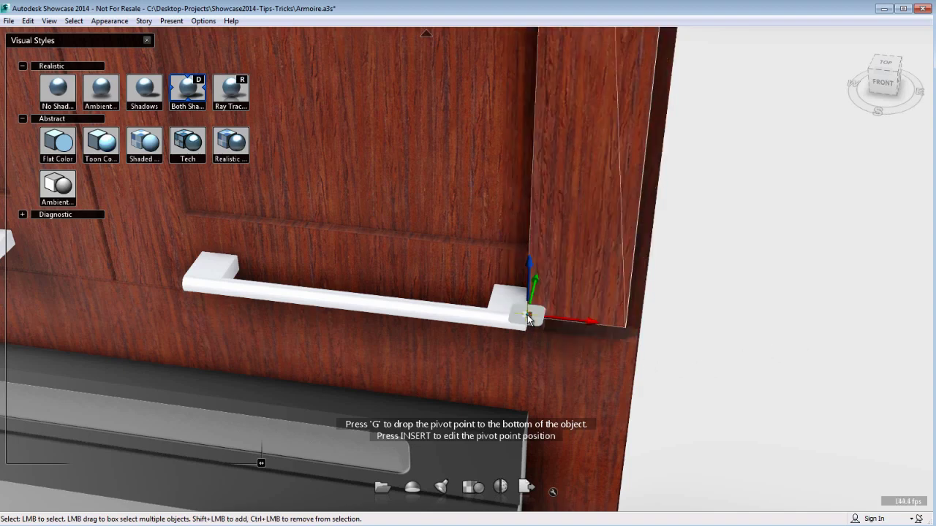
click(542, 333)
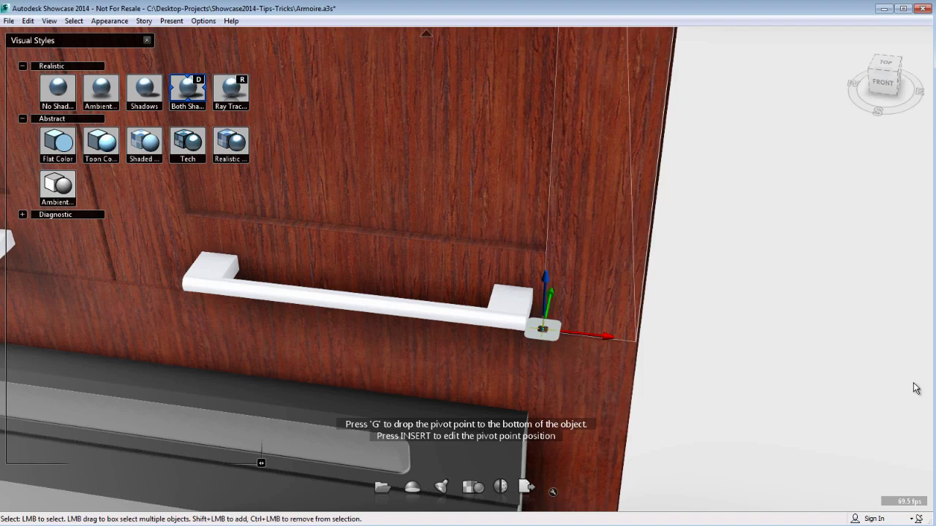
key(Insert)
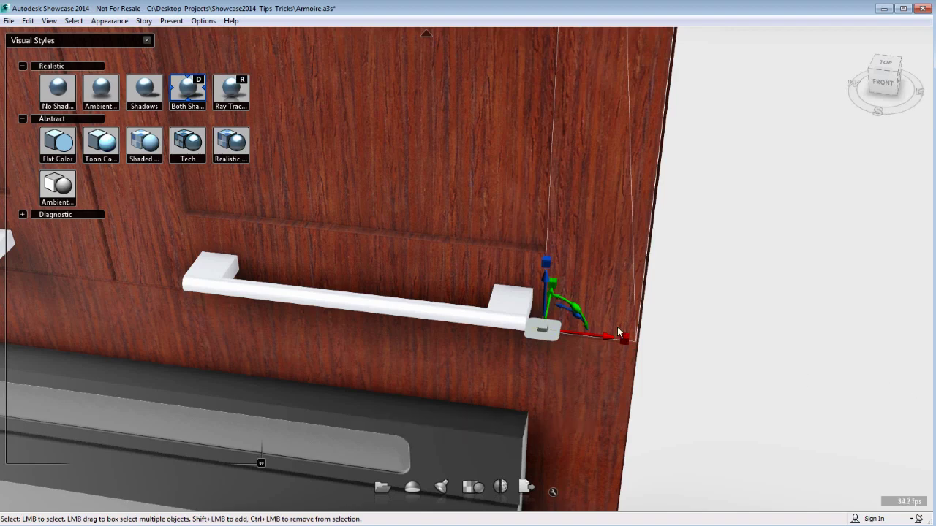
- Hide the transform handles and check the fitted strip at the cabinet's right edge
key(h)
alt+middle_drag(568, 256, 589, 460)
mouse_move(531, 380)
alt+mouse_down()
mouse_move(474, 255)
mouse_move(471, 214)
alt+mouse_up()
scroll(472, 223, down, 5)
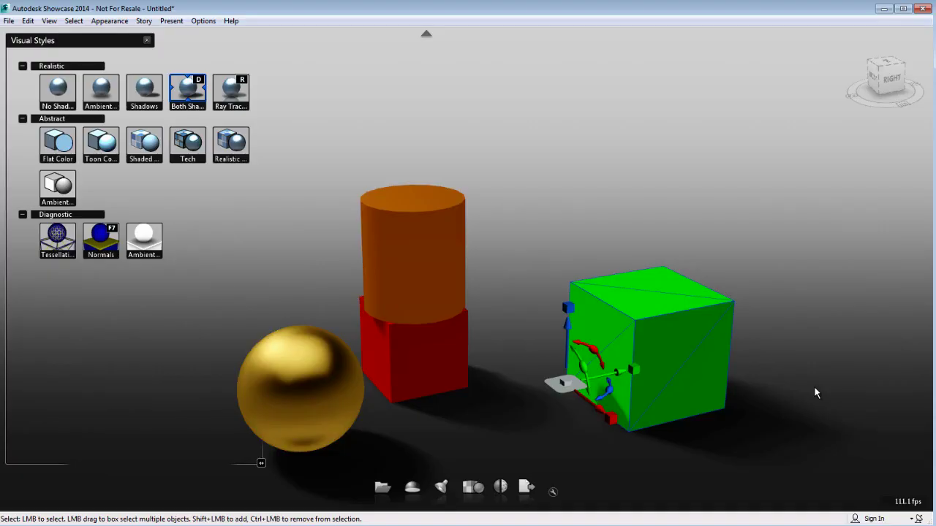
- Back in the primitives scene, snap the green cube by its pivot onto the cylinder's top face and shift it further over the cylinder
middle_click(410, 199)
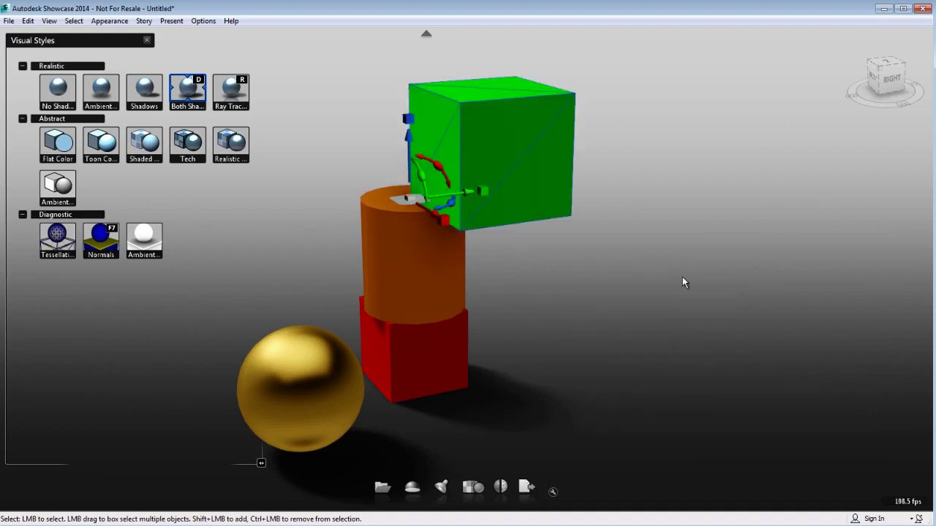
drag(419, 202, 387, 200)
- Drop the gold sphere's pivot point to the bottom of the sphere
click(294, 377)
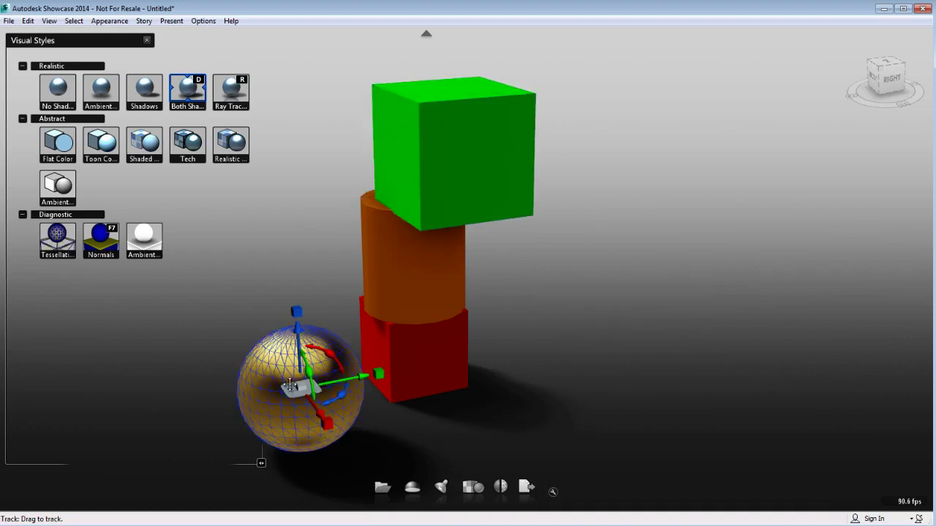
alt+middle_drag(289, 384, 389, 328)
key(Insert)
key(g)
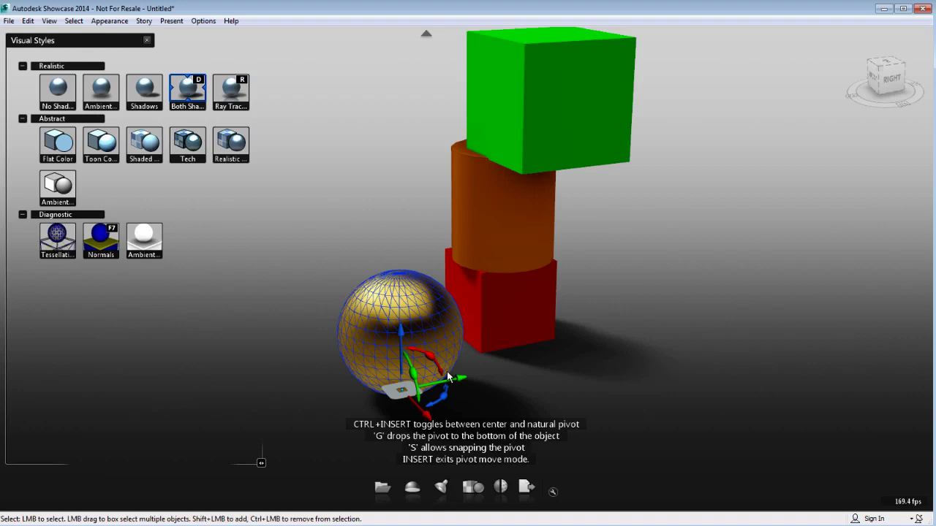
key(Insert)
- Snap the gold sphere by its bottom pivot onto the green cube's top face
alt+middle_drag(402, 291, 396, 395)
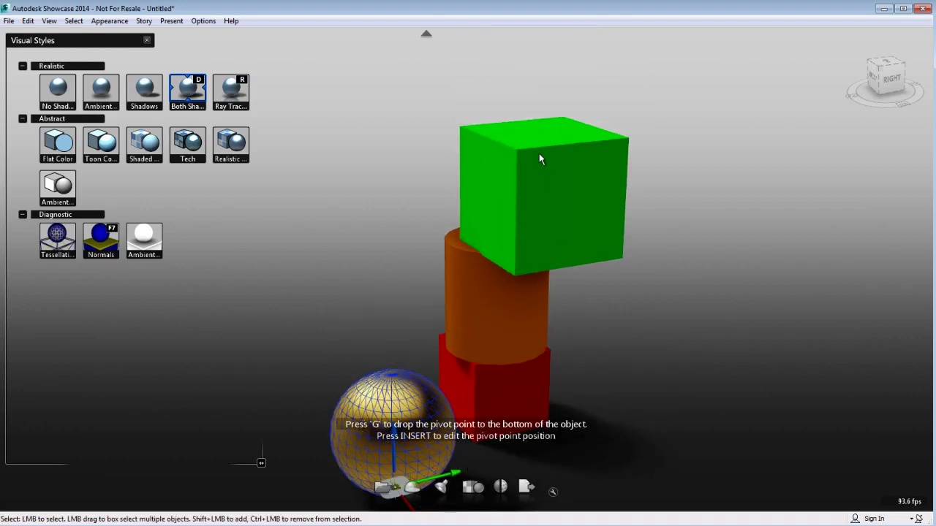
middle_click(532, 133)
alt+middle_drag(758, 235, 736, 286)
- Move the green cube and the gold sphere sideways so that they sit centred over the orange cylinder
click(487, 254)
drag(430, 286, 388, 285)
click(513, 185)
drag(512, 183, 483, 184)
alt+drag(512, 359, 445, 326)
alt+right_drag(445, 326, 363, 290)
alt+middle_drag(363, 290, 437, 261)
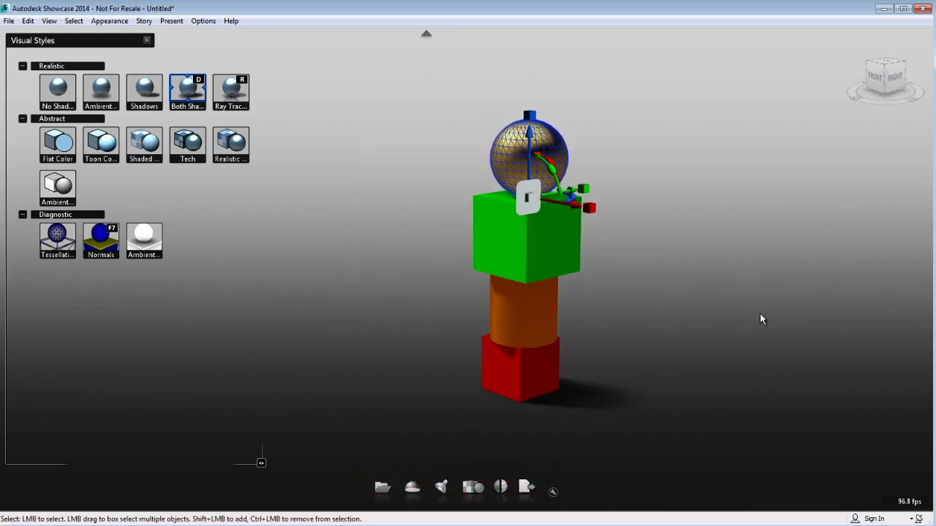